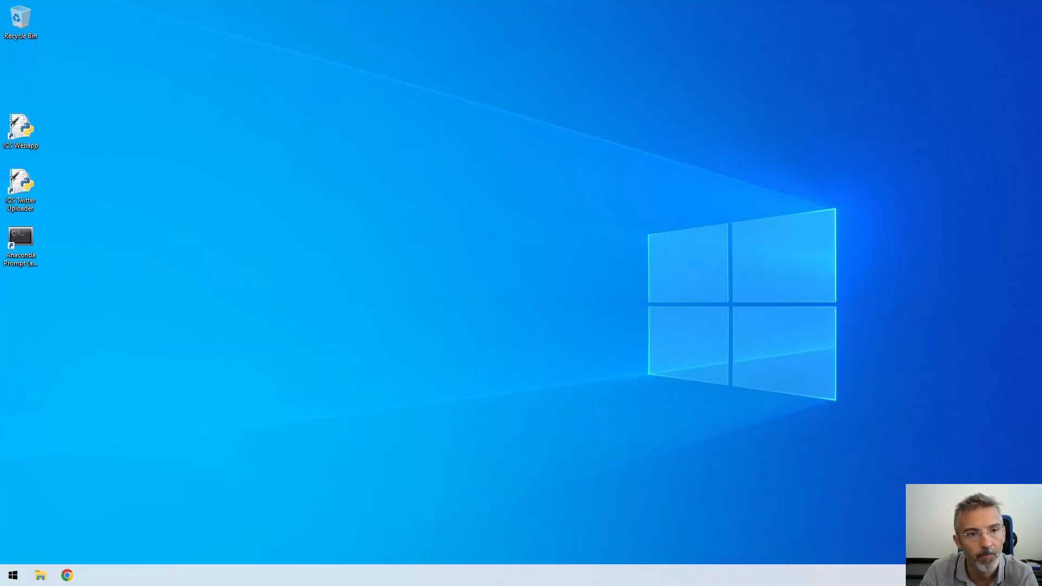
Start the ICS Webapp server and the ICS Twitter Uploader, keeping only the uploader's console in view with enlarged text
double_click(21, 129)
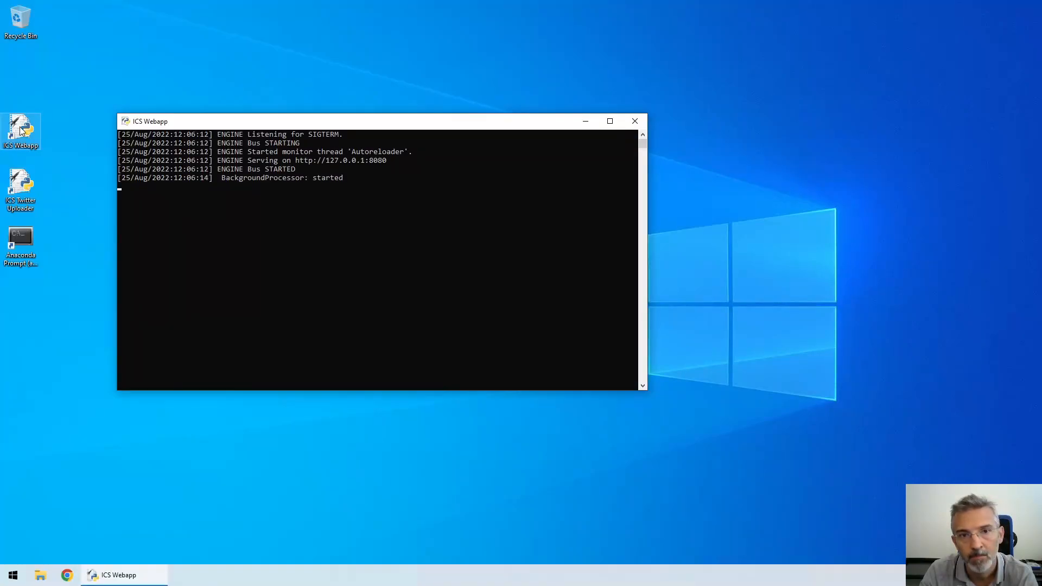
click(588, 125)
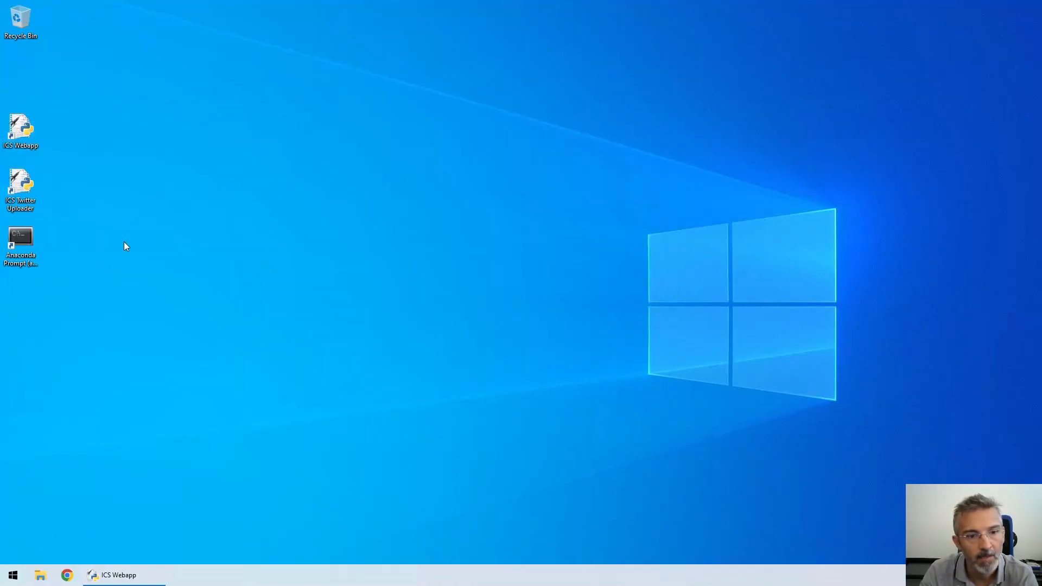
double_click(20, 185)
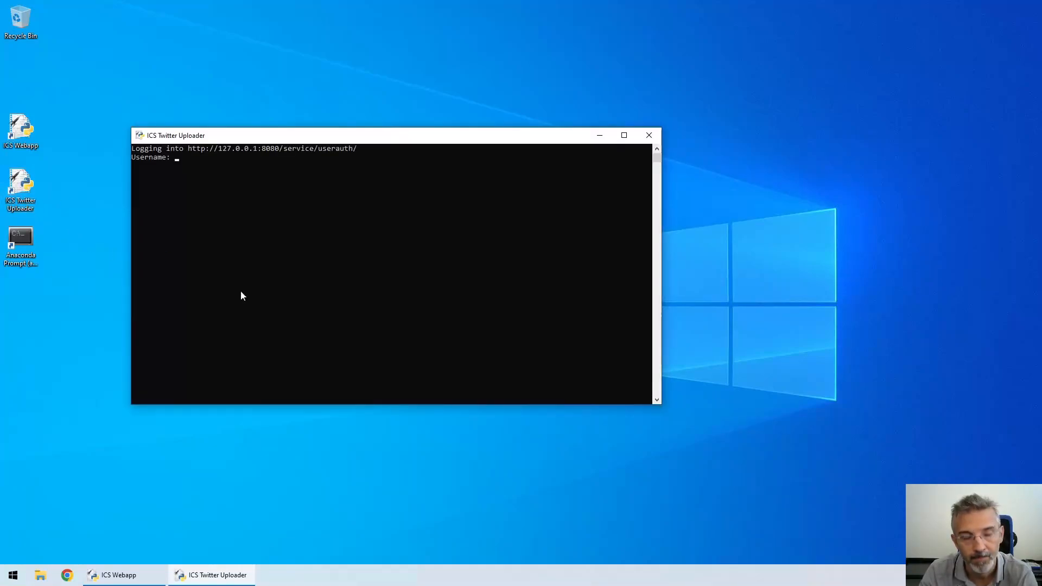
ctrl+scroll(371, 270, up, 3)
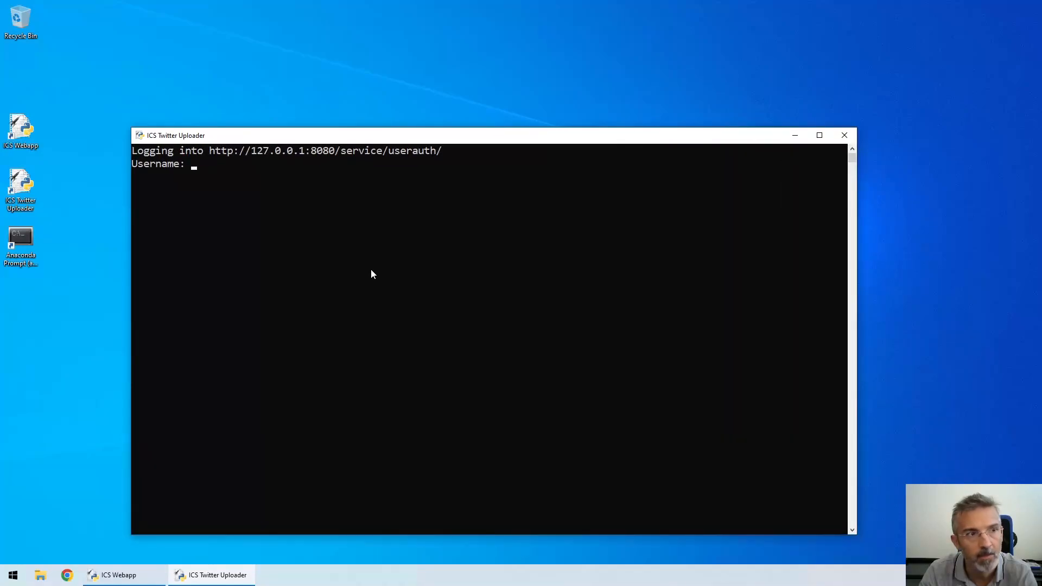
drag(375, 135, 358, 74)
Log in to the ICS Twitter Uploader with the account username and password
text(esuli)
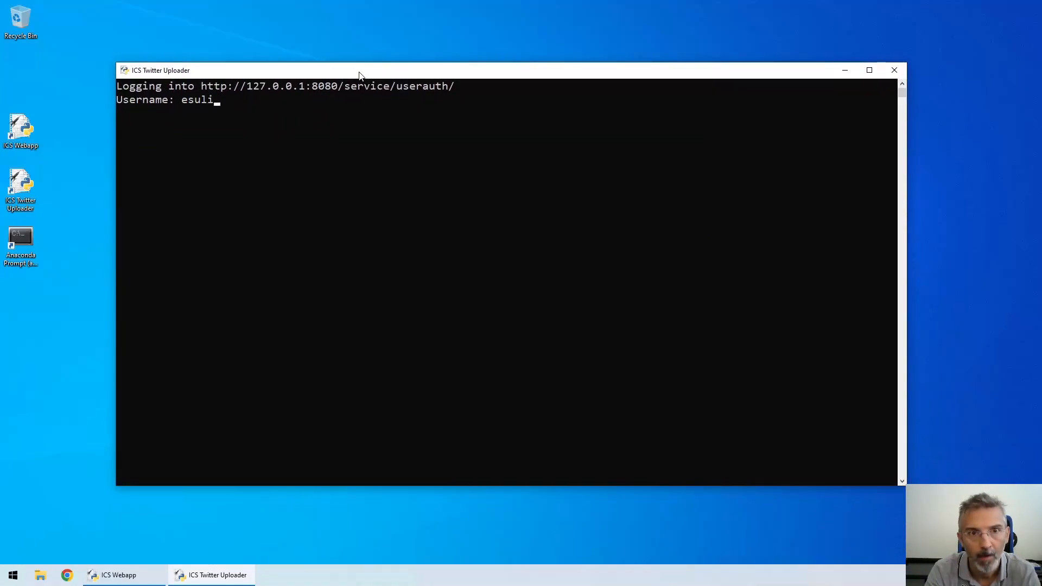
key(Return)
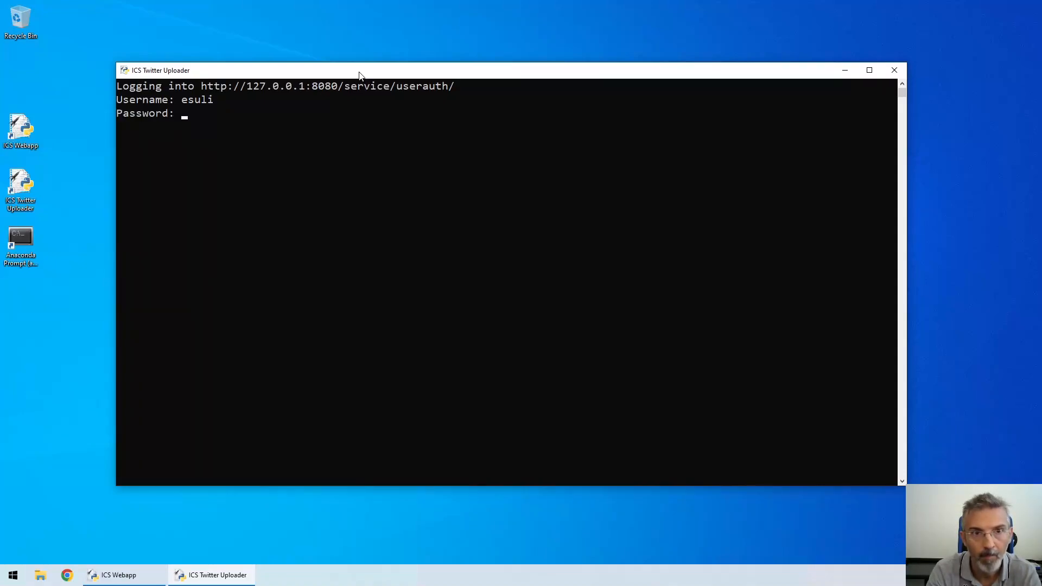
key(Return)
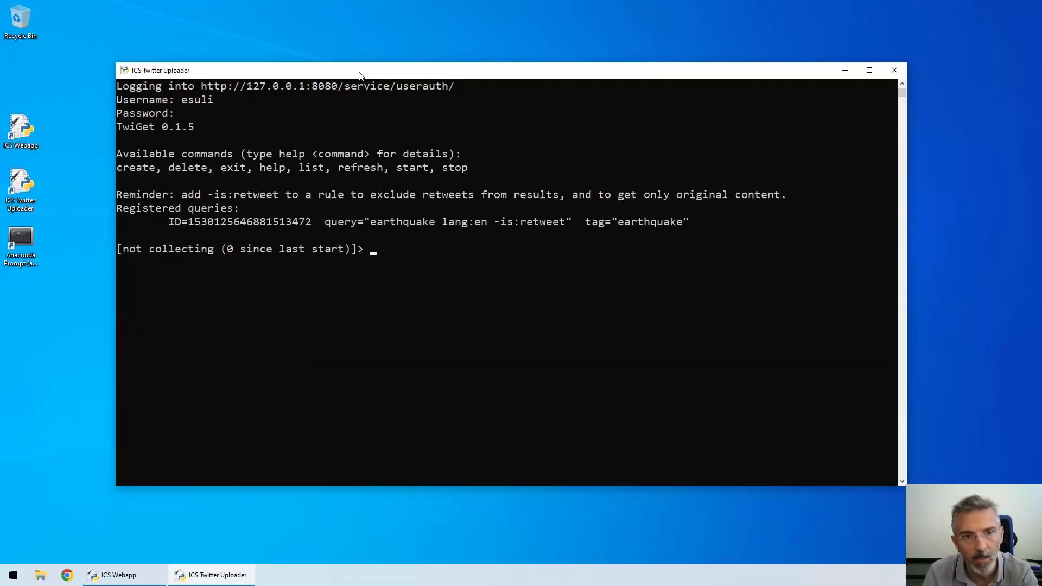
Delete the registered earthquake query by its ID and list the registered queries
text(delete)
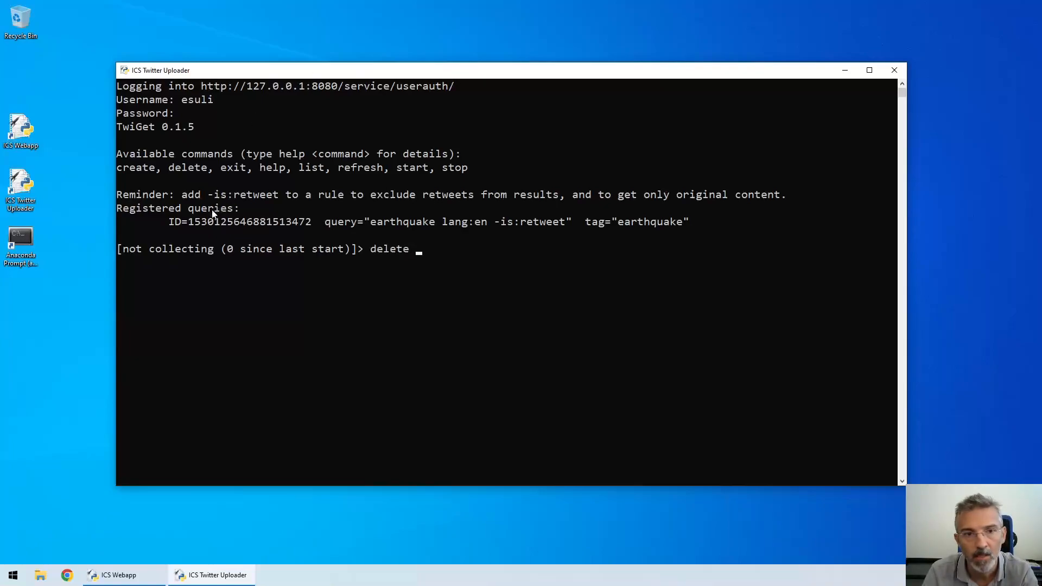
drag(190, 225, 310, 227)
right_click(307, 224)
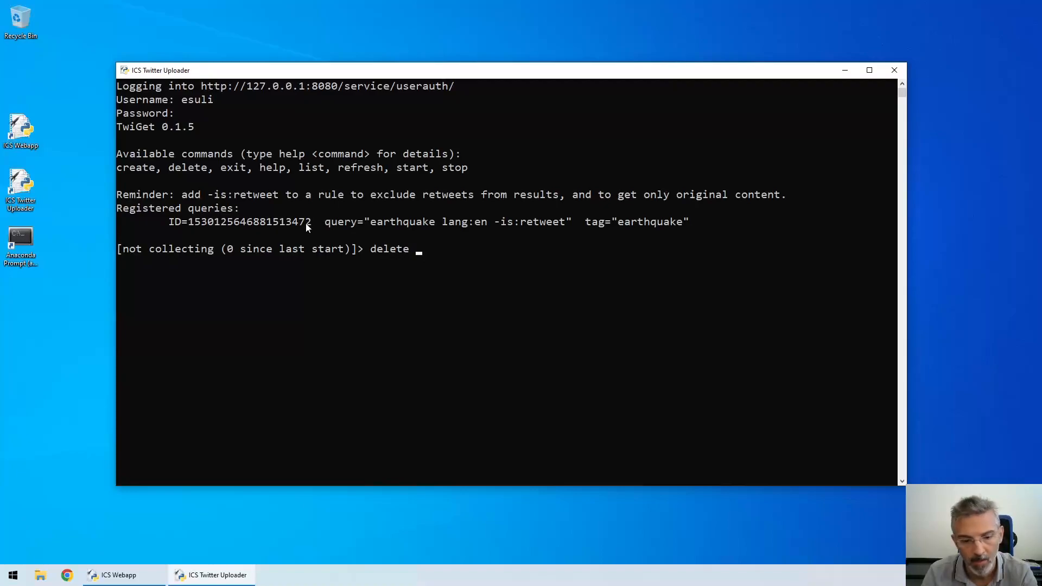
right_click(307, 227)
key(Return)
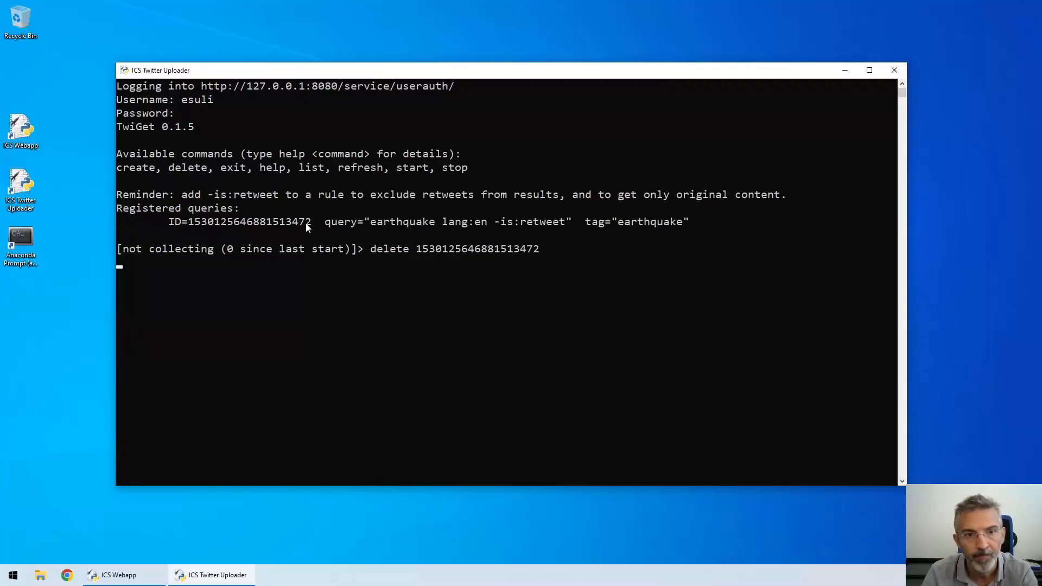
text(list)
key(Return)
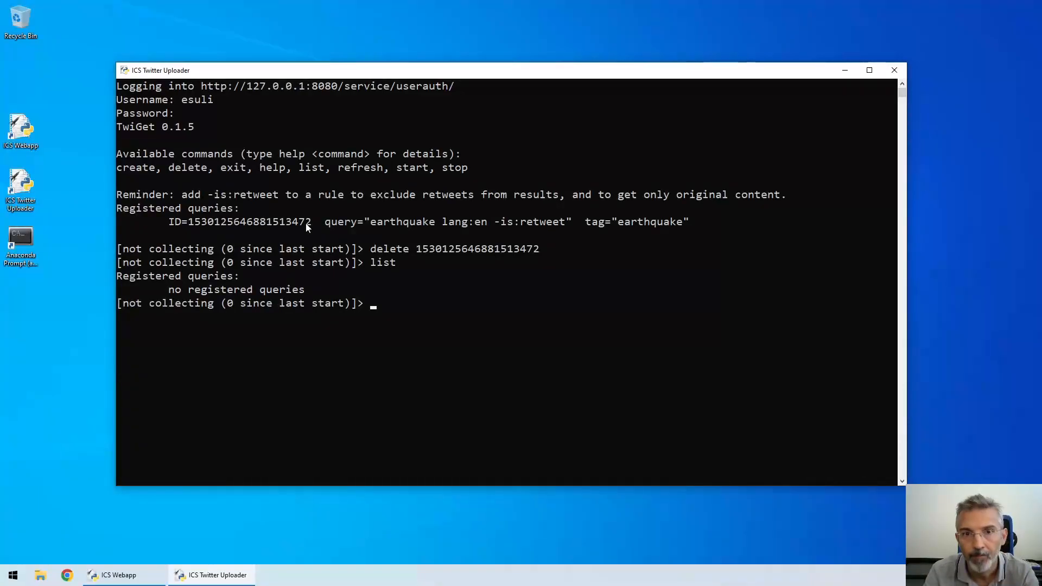
Display the help text for the create command
text(help crea)
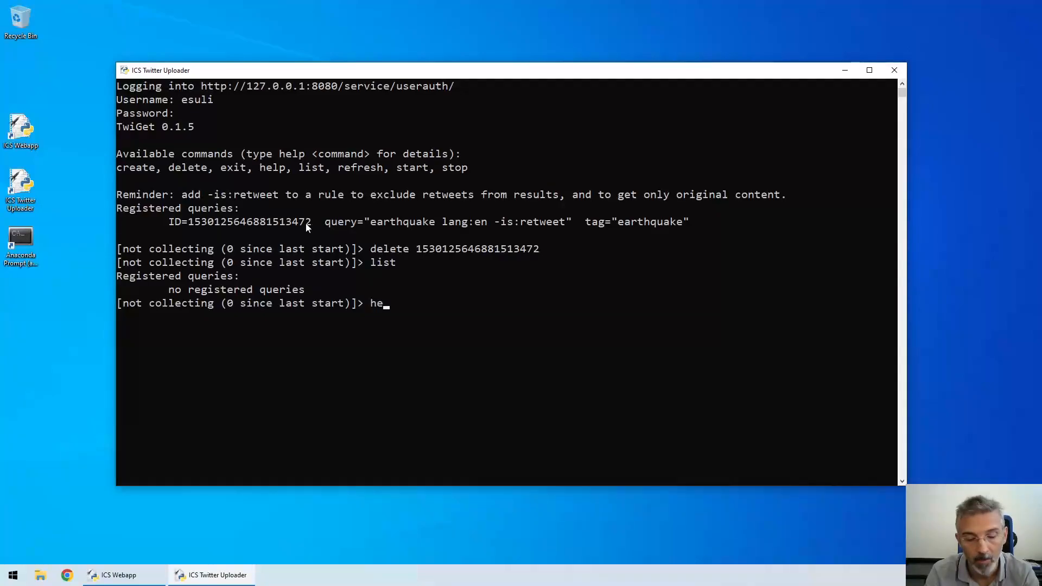
text(te)
key(Return)
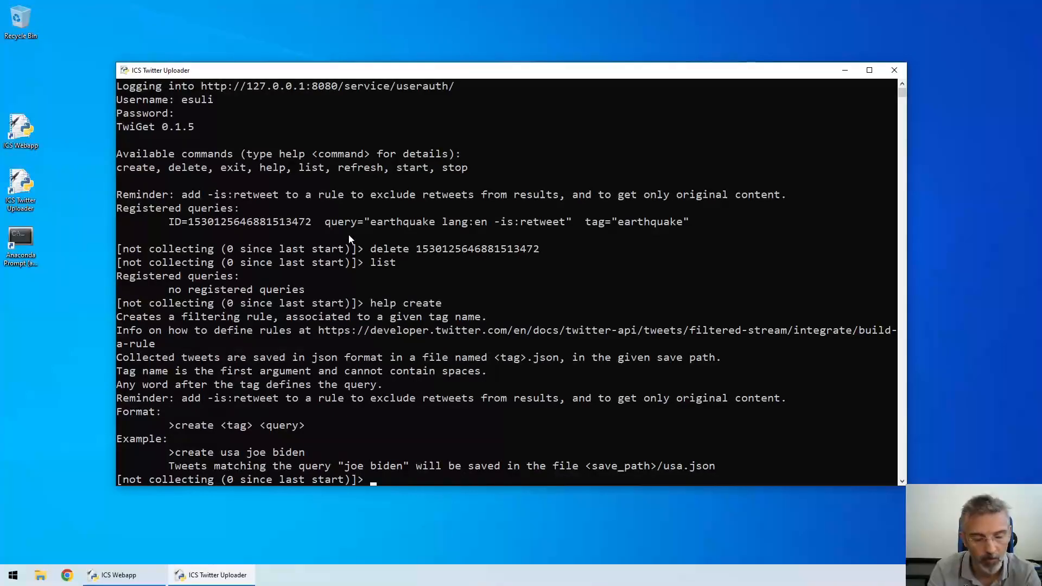
Begin a create command with the tag election_italy_2022 and the hashtags #elezioni, #elezioni22 and #elezioni2022
text(create)
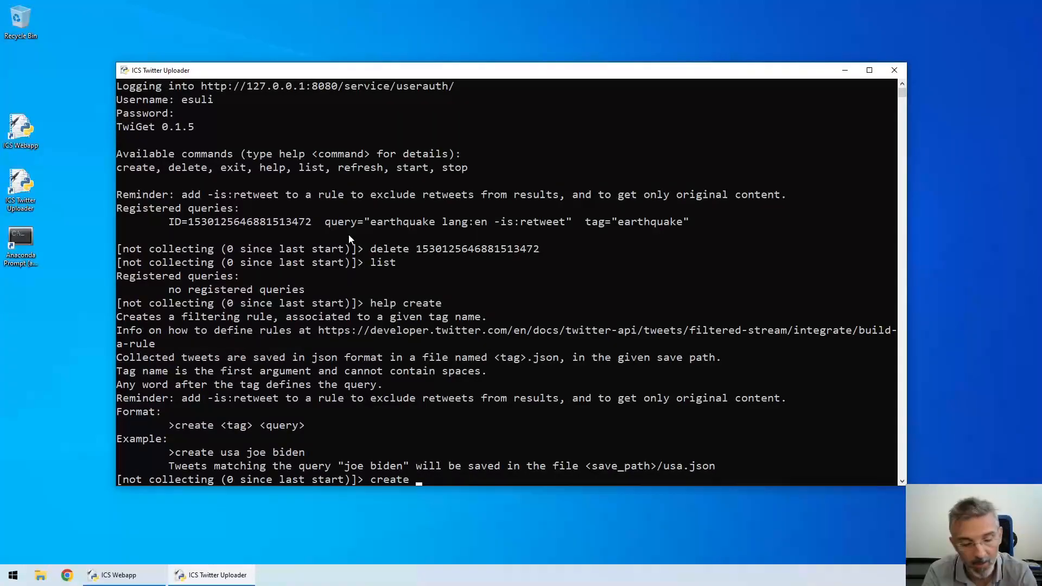
text(election_)
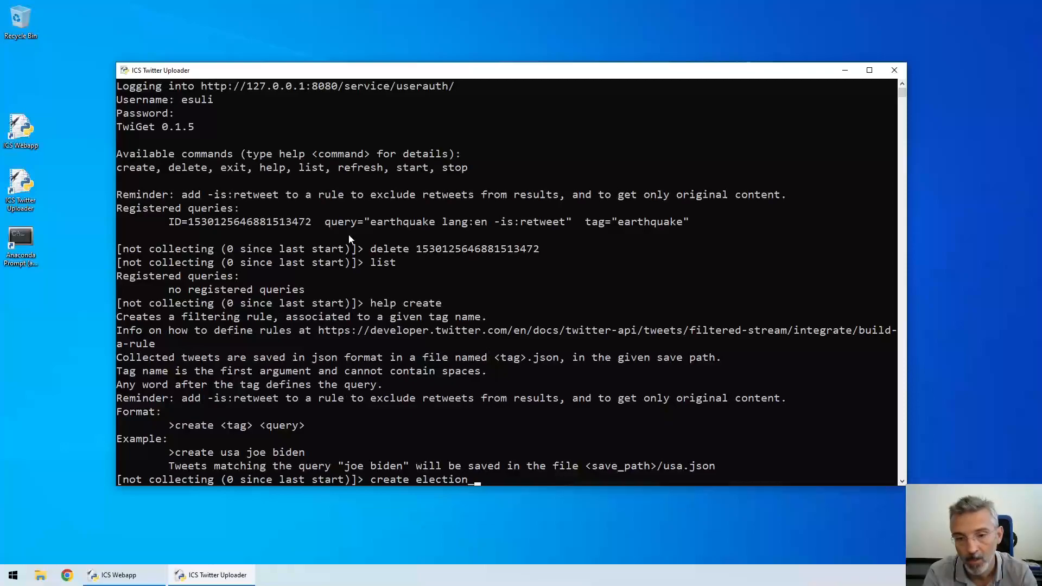
text(italy_2022)
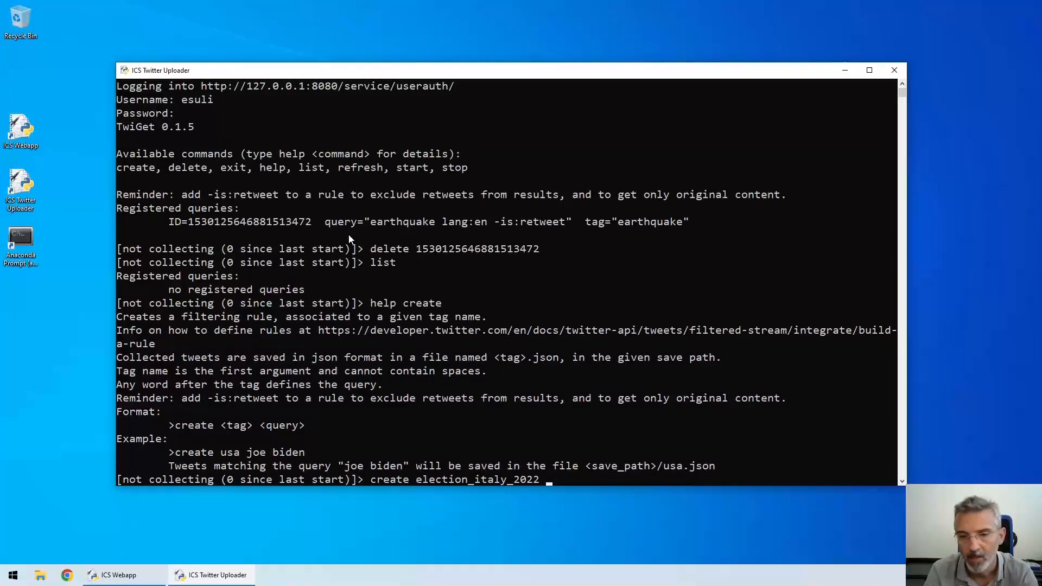
text(#)
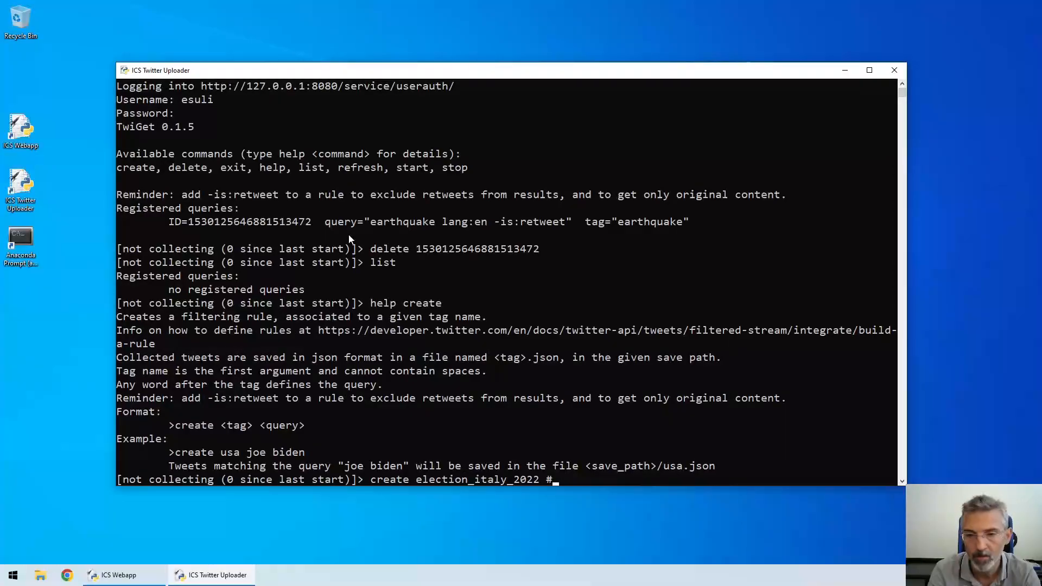
text(ele)
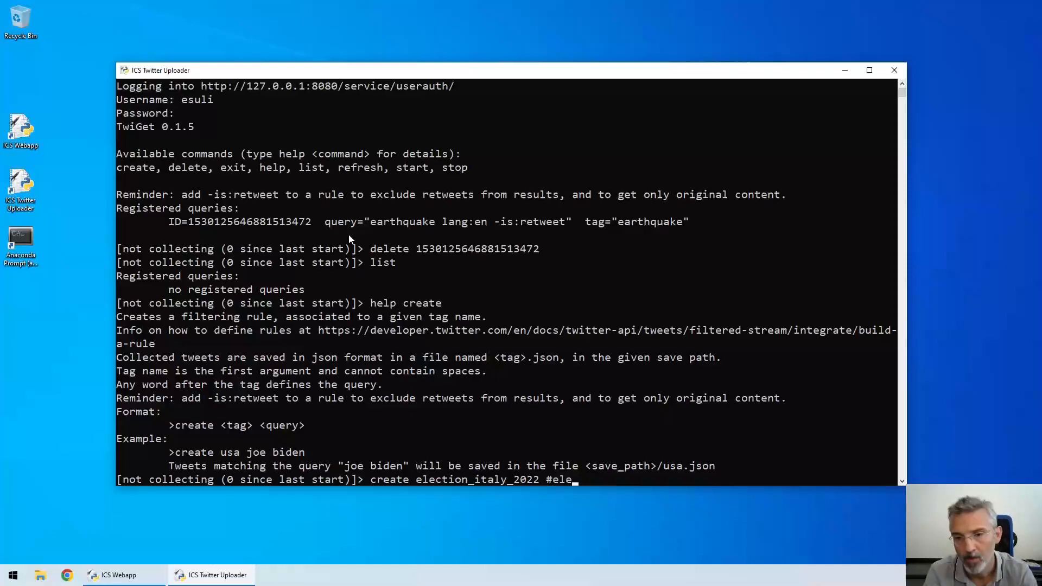
text(zioni )
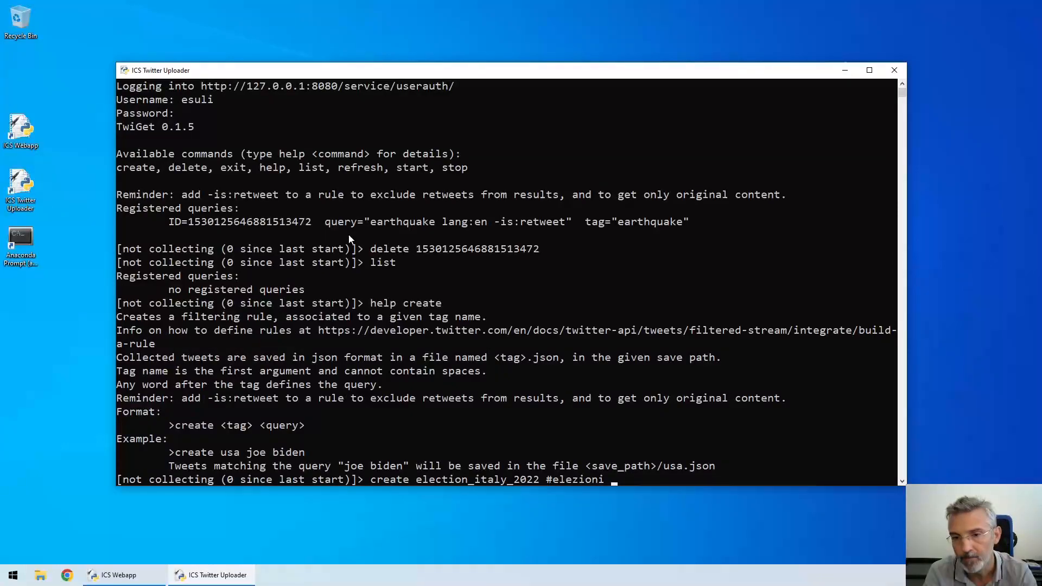
text(#elezioni22 #els)
key(BackSpace)
text(ezioni22 #elezioni)
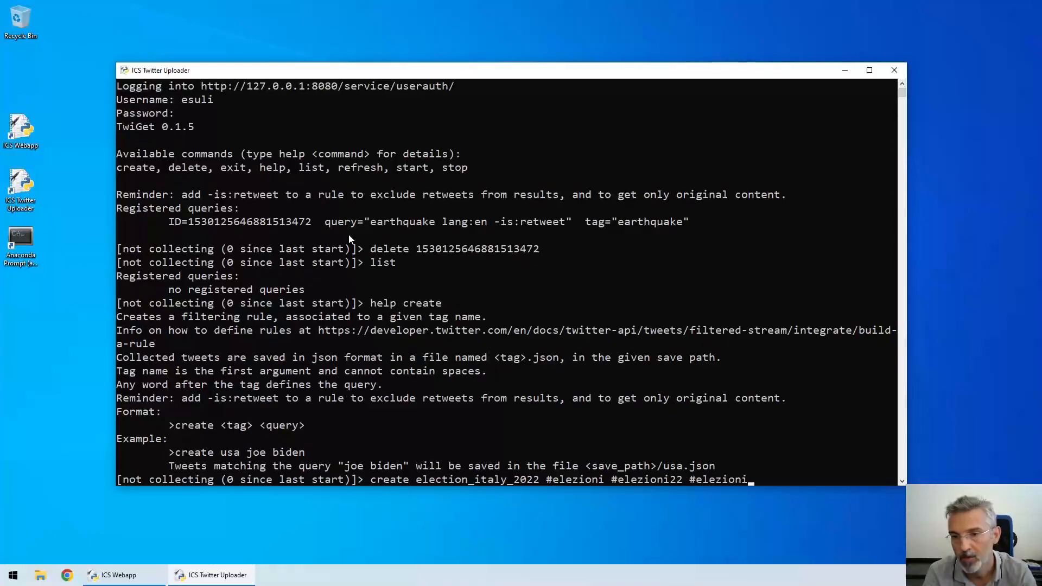
text(2022)
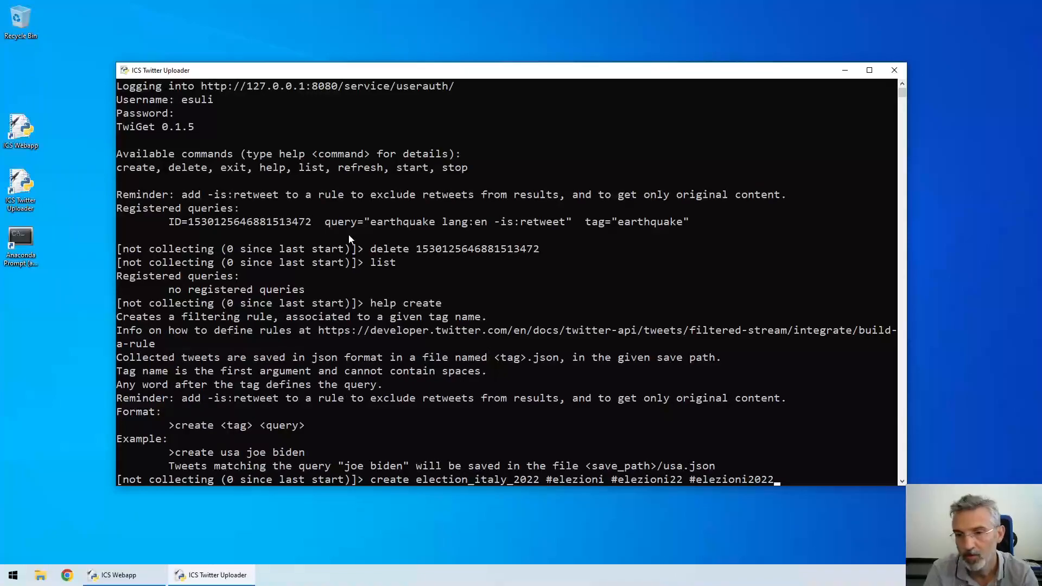
Insert the OR operator between the three hashtags #elezioni, #elezioni22 and #elezioni2022 in the query
key(Left)
key(Left)
key(Left)
key(Left)
key(Left)
key(Left)
key(Left)
key(Left)
key(Left)
key(Left)
key(Left)
key(Left)
key(Left)
key(Left)
key(Left)
key(Left)
key(Left)
key(Left)
key(Left)
key(Left)
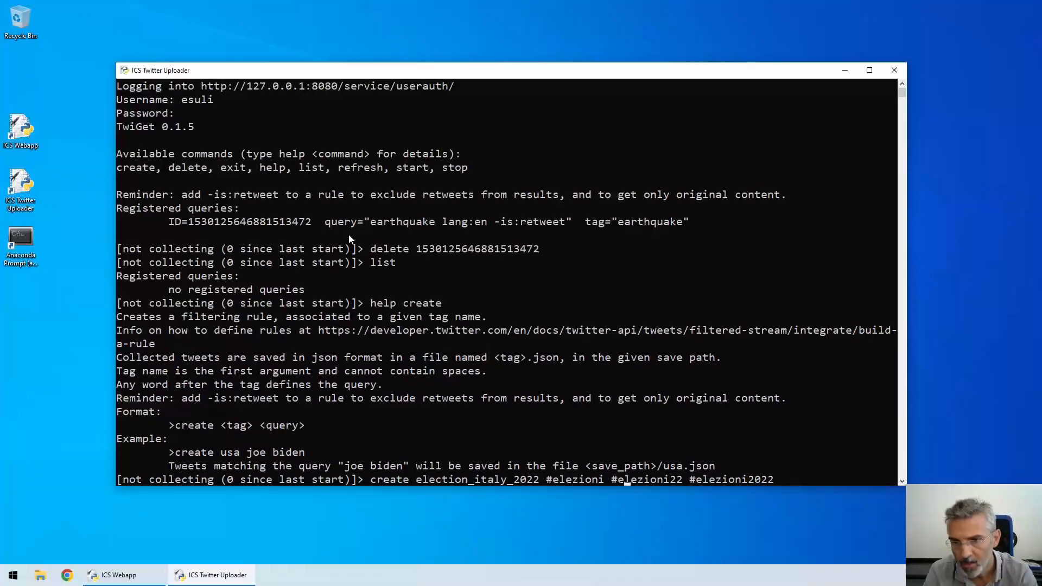
text(OR)
key(Right)
key(Right)
key(Right)
key(Right)
key(Right)
key(Right)
key(Right)
key(Right)
key(Right)
key(Right)
key(Right)
key(Right)
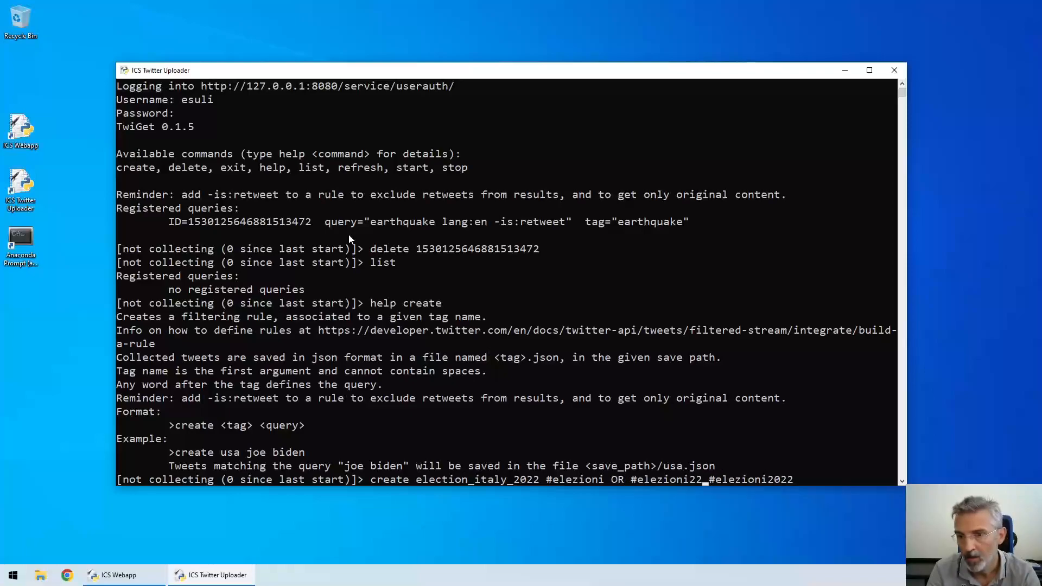
text(OR)
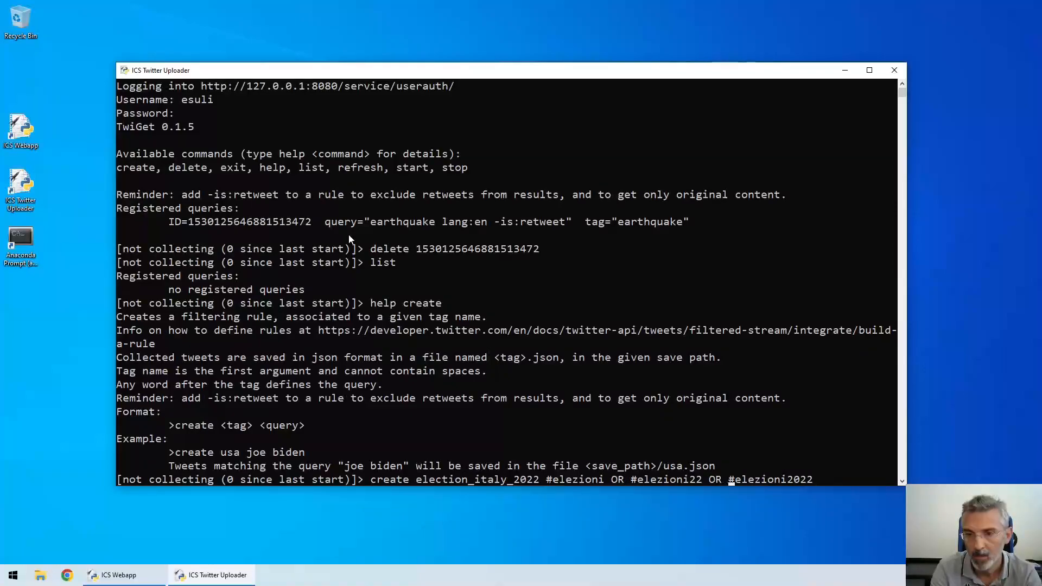
Insert an opening parenthesis directly before #elezioni, at the start of the hashtag query
key(Left)
key(Left)
key(Left)
key(Left)
key(Left)
key(Left)
key(Left)
key(Left)
key(Left)
key(Left)
key(Left)
key(Left)
key(Left)
key(Left)
key(Left)
key(Left)
key(Left)
key(Left)
key(Left)
key(Left)
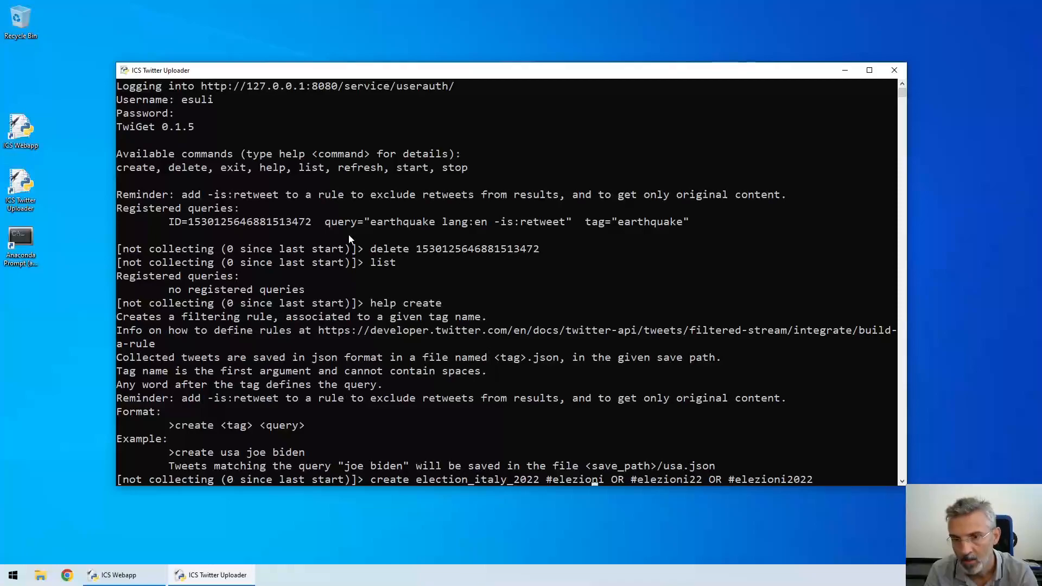
key(Left)
key(Left)
key(Left)
key(Left)
key(Left)
key(Left)
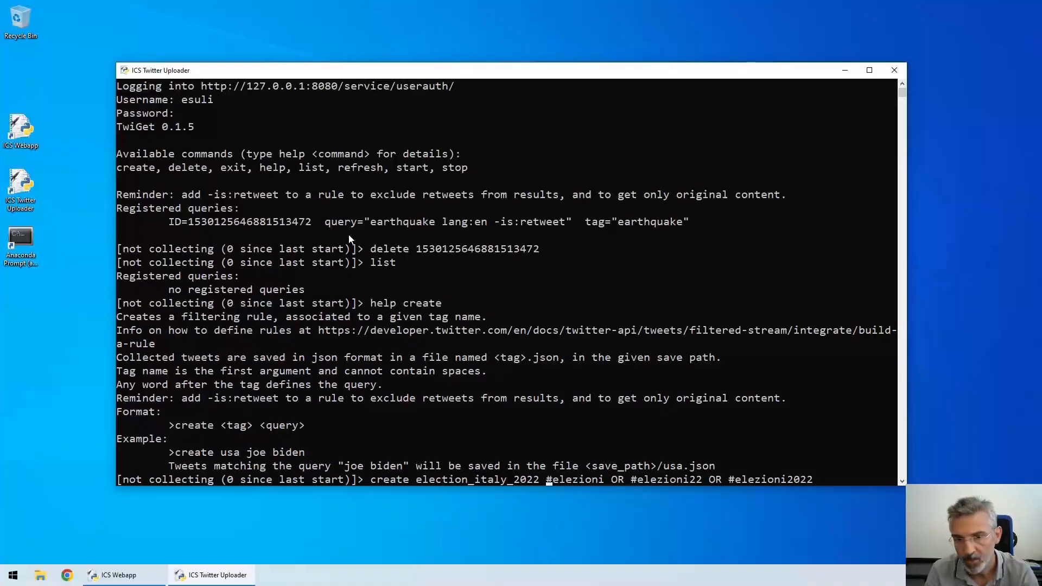
text(()
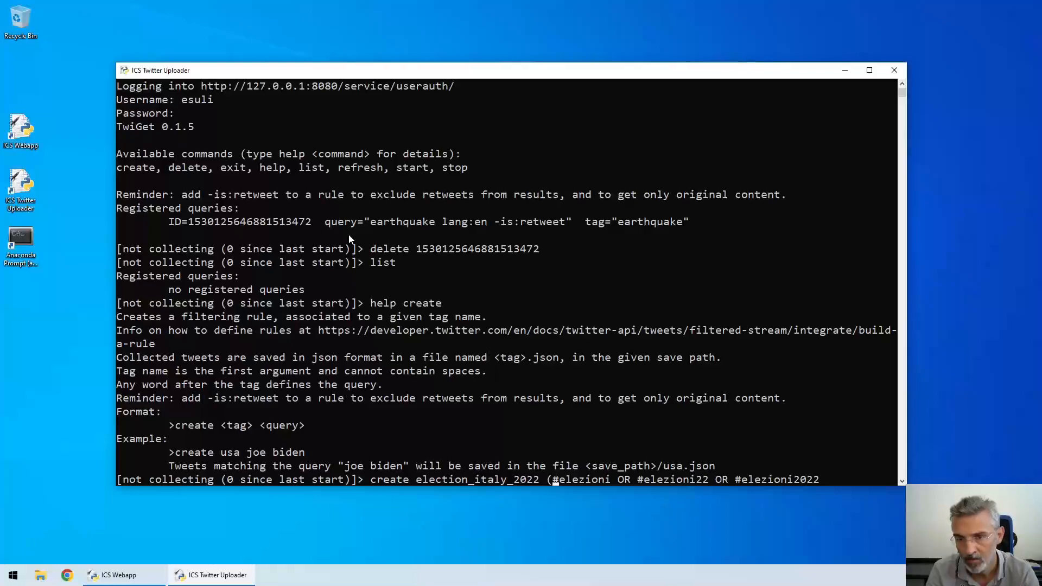
Append "OR #elezionipolitiche OR" to the end of the hashtag query
key(End)
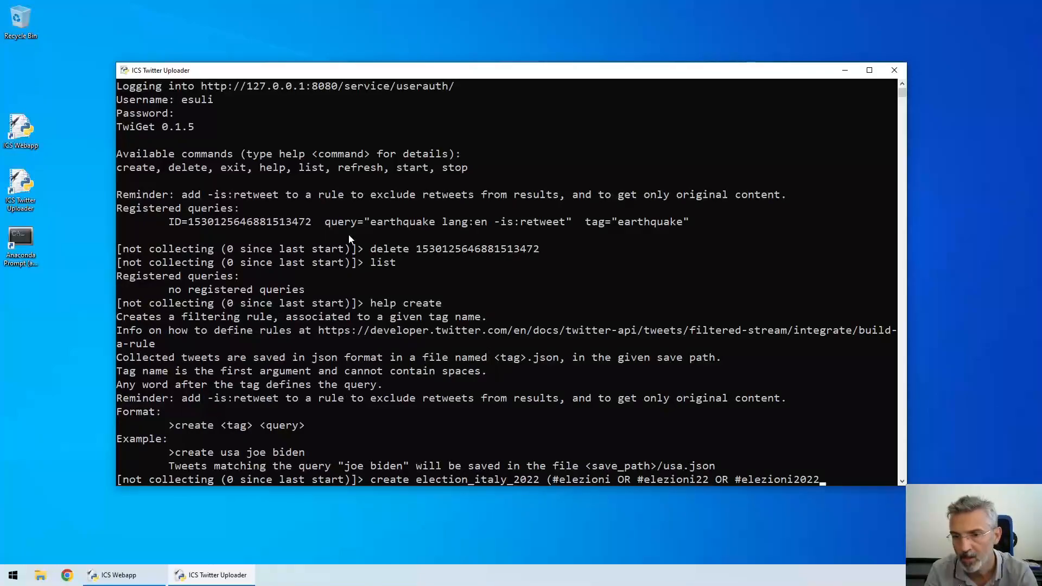
text(OR )
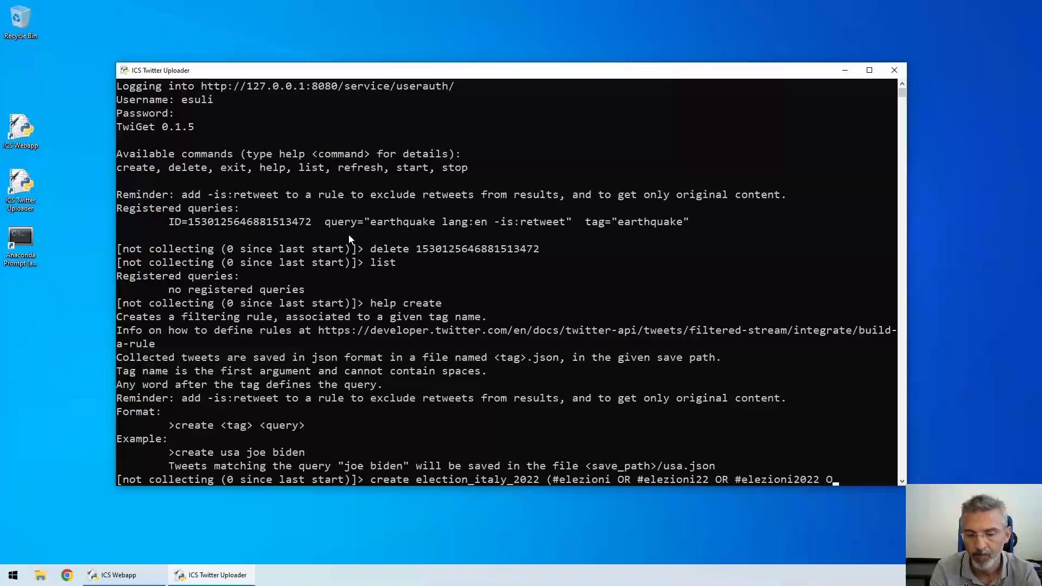
text(#eleziono)
key(BackSpace)
text(iP)
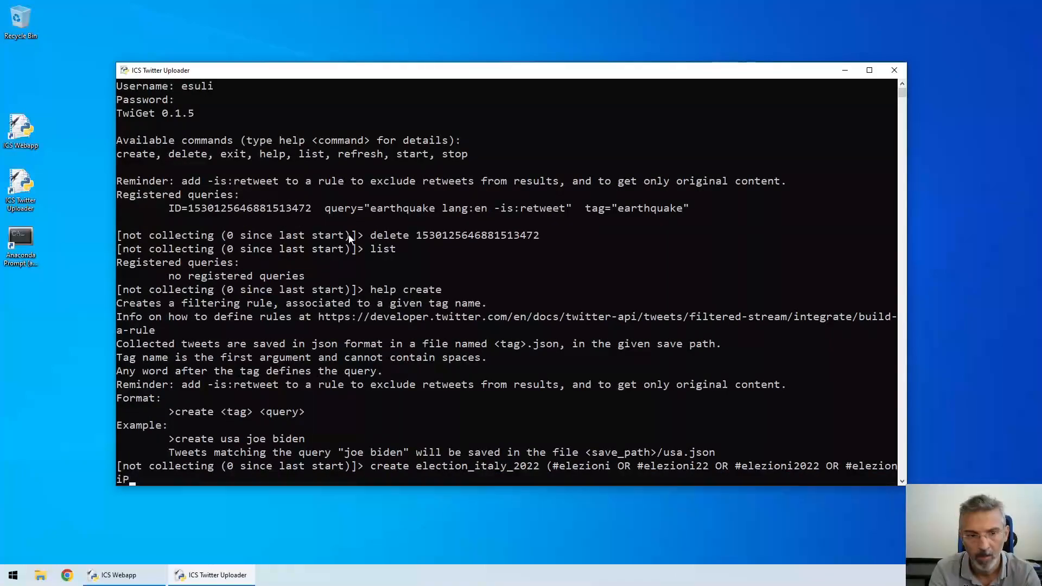
key(BackSpace)
text(poli)
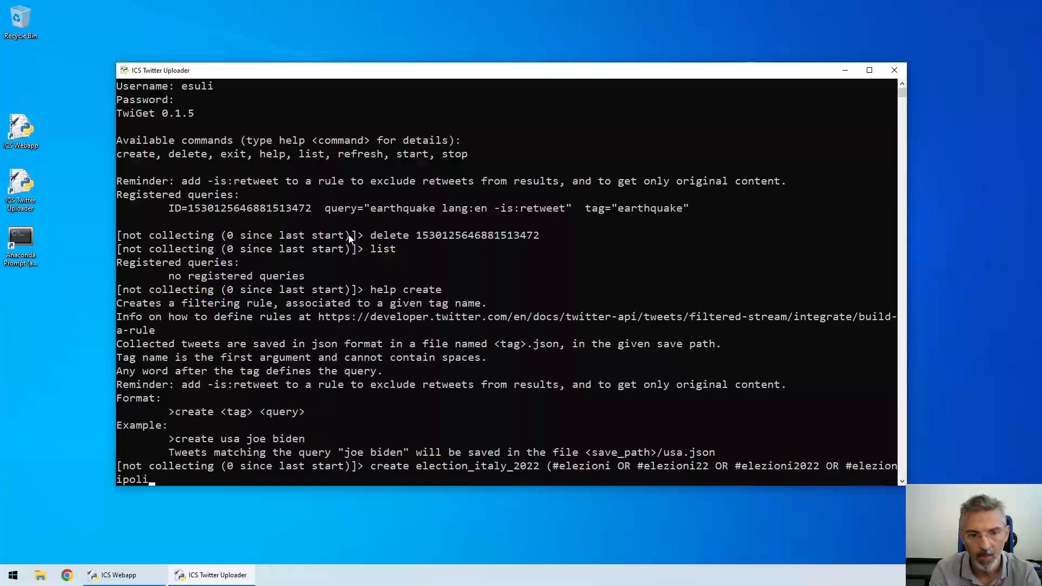
text(tiche)
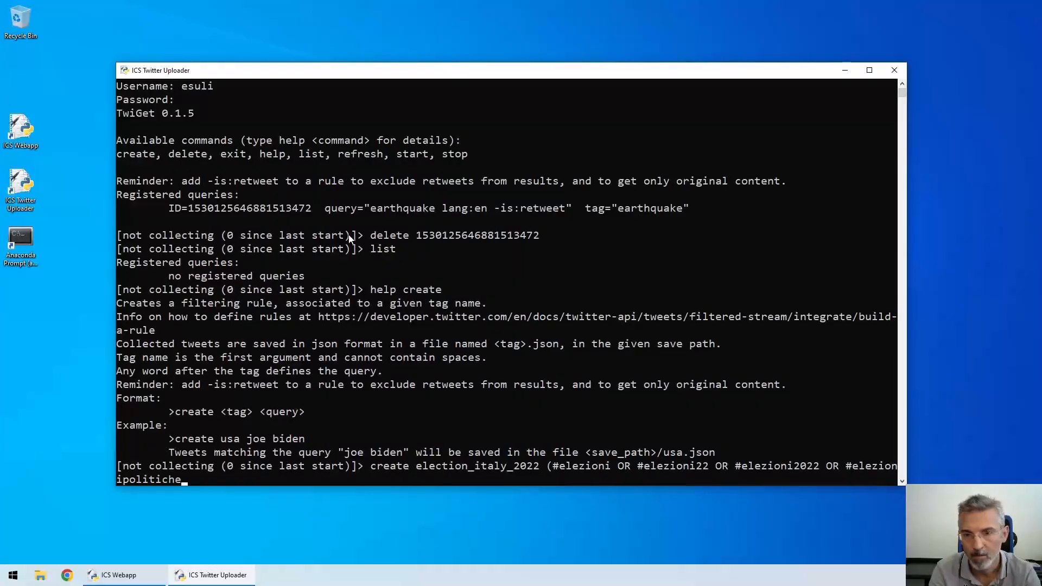
text( OR)
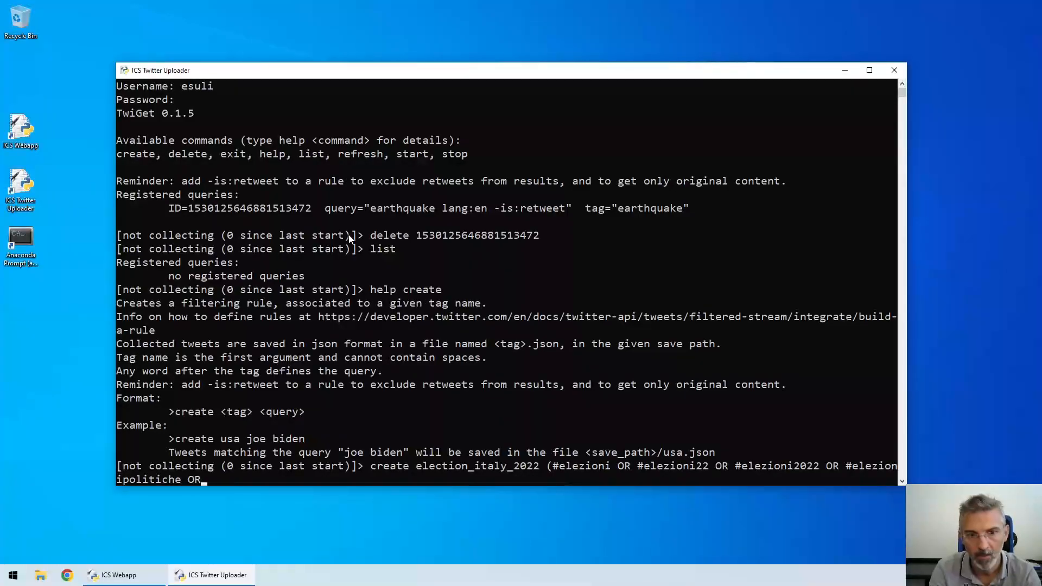
key(Left)
key(Left)
key(Left)
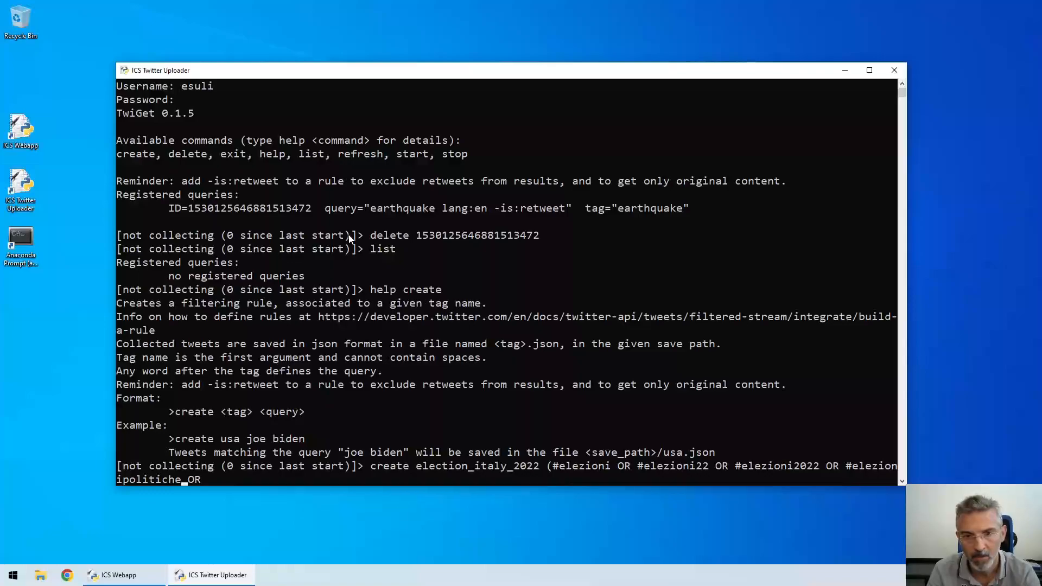
drag(845, 468, 220, 407)
key(Left)
key(Left)
key(Left)
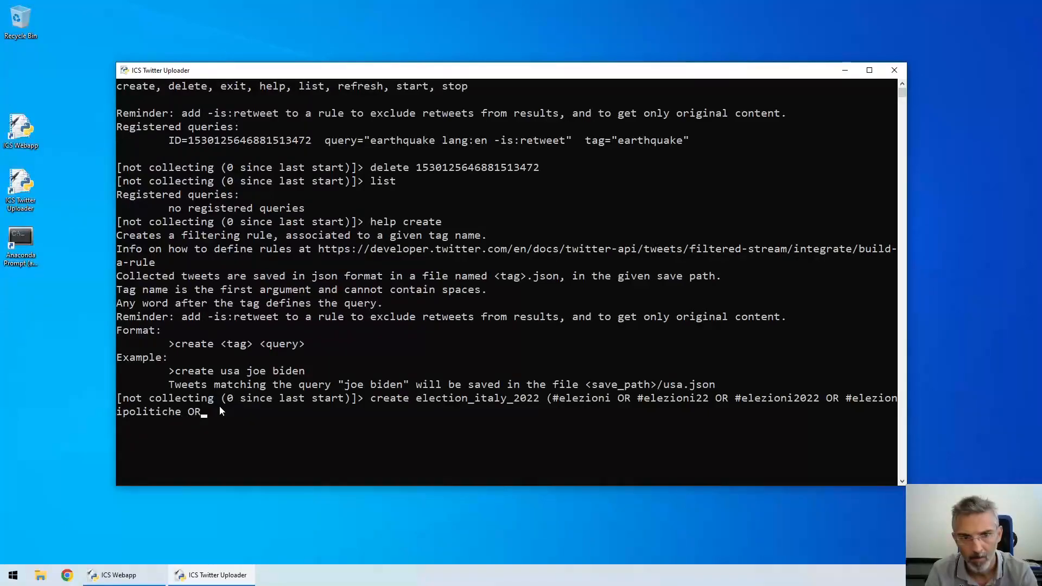
Append two more "#elezionipolitiche OR" terms to the query and change the first of them to #elezionipolitiche22
text(#elezionipolitiche OR)
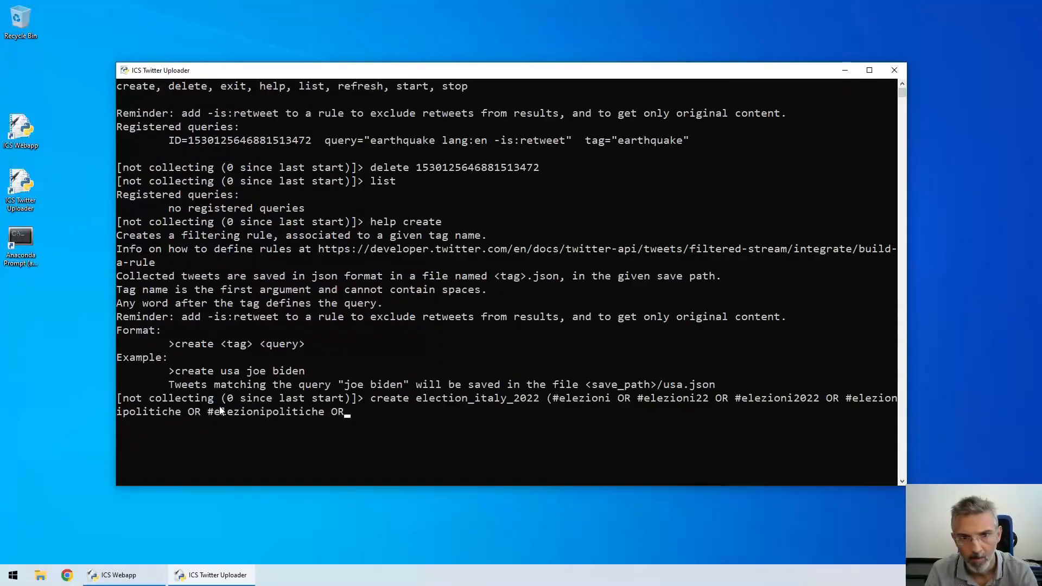
text(#elezionipolitiche OR)
key(Left)
key(Left)
key(Left)
key(Left)
key(Left)
key(Left)
key(Left)
key(Left)
key(Left)
key(Left)
key(Left)
key(Left)
key(Left)
key(Left)
key(Left)
key(Left)
key(Left)
key(Left)
key(Left)
key(Left)
key(Right)
text(22)
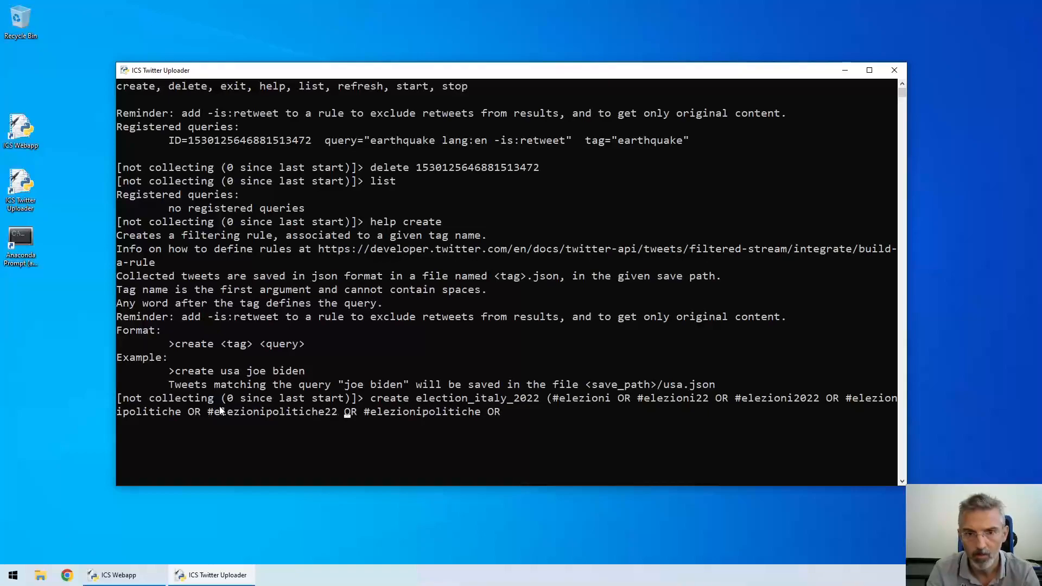
Change the last hashtag to #elezionipolitiche2022, add the closing parenthesis and remove the trailing OR
key(Right)
key(Right)
key(Right)
key(Right)
key(Right)
key(Right)
key(Right)
key(Right)
key(Right)
key(Right)
key(Right)
key(Right)
key(Right)
key(Right)
key(Right)
key(Right)
key(Right)
key(Right)
key(Right)
key(Right)
text(2022))
key(Delete)
key(Delete)
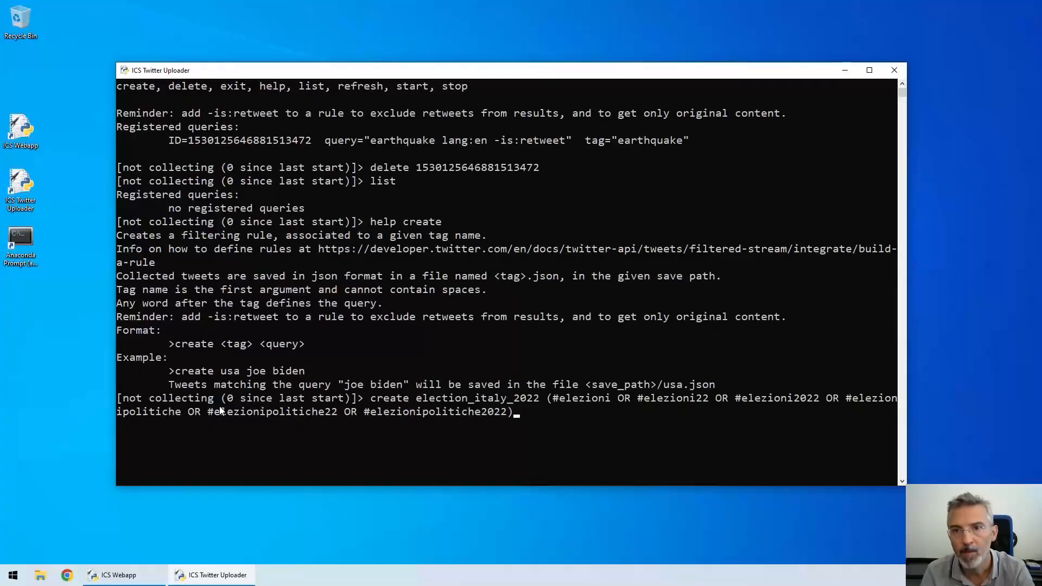
Add -is:retweet after the closing parenthesis to exclude retweets and submit the create command
text(-is:)
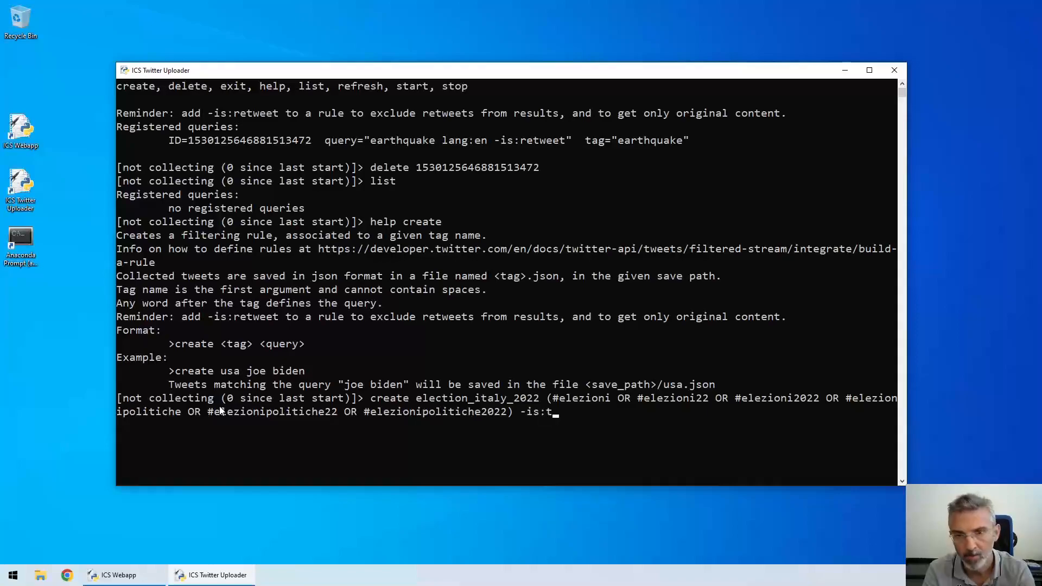
text(re)
key(BackSpace)
key(BackSpace)
text(ret)
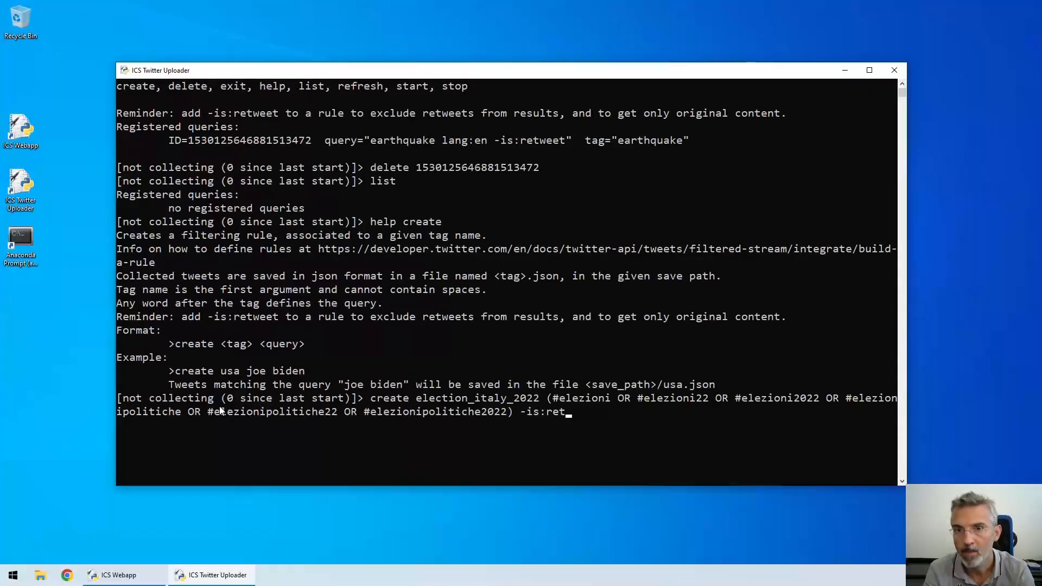
text(weet)
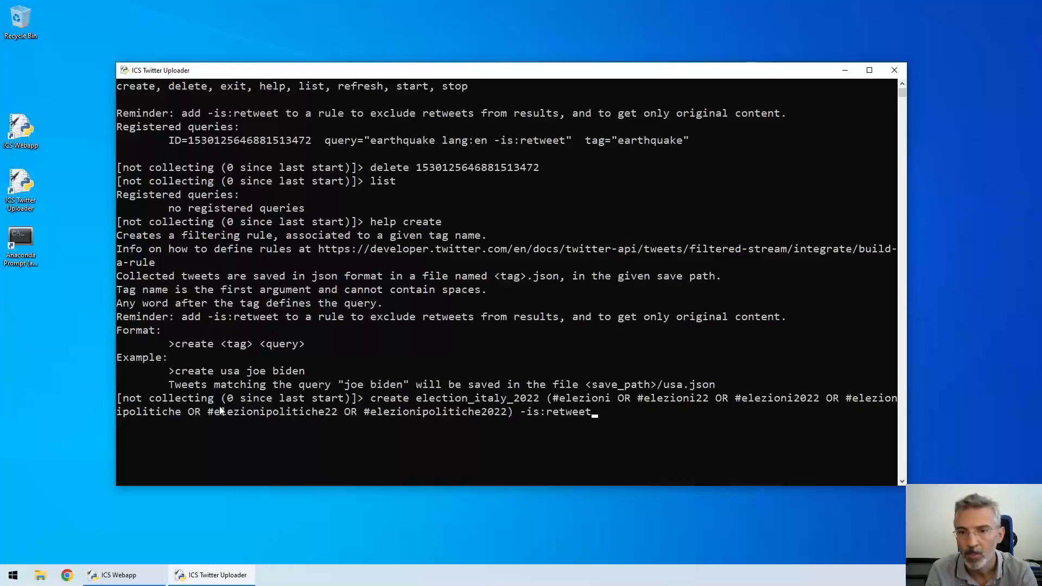
key(Return)
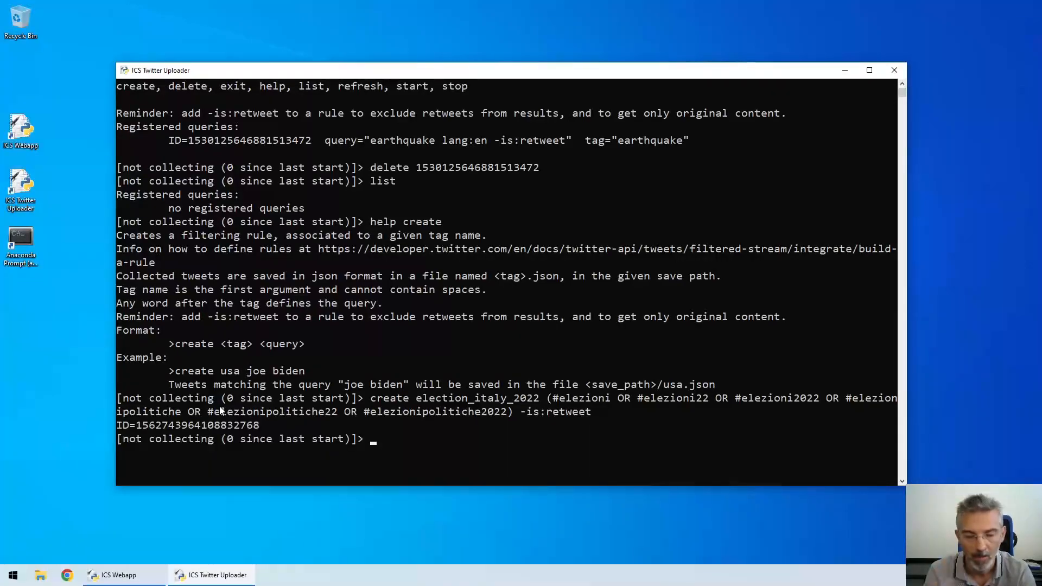
List the registered queries and start collecting tweets
text(list)
key(Return)
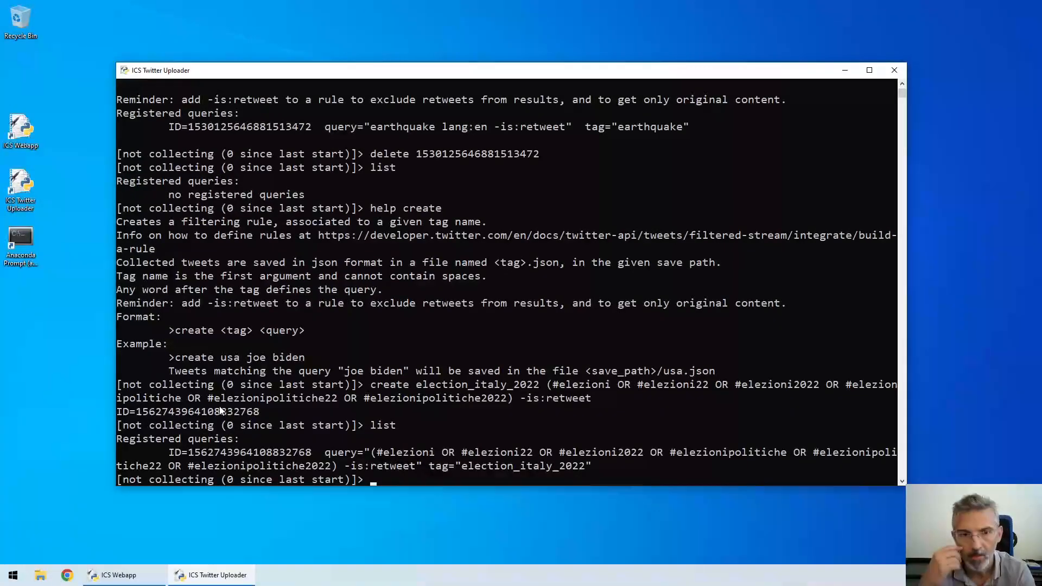
text(start)
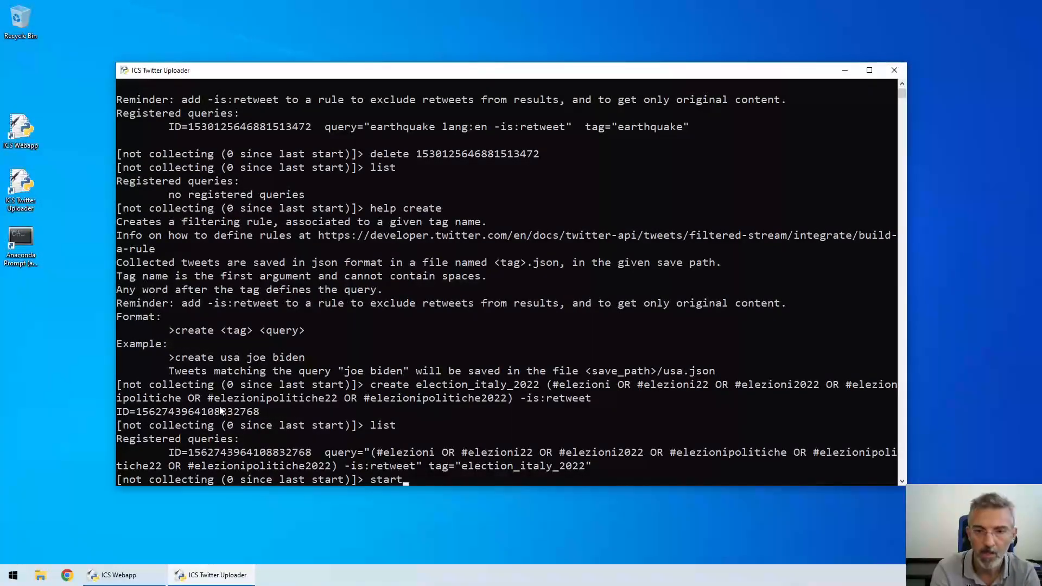
key(Return)
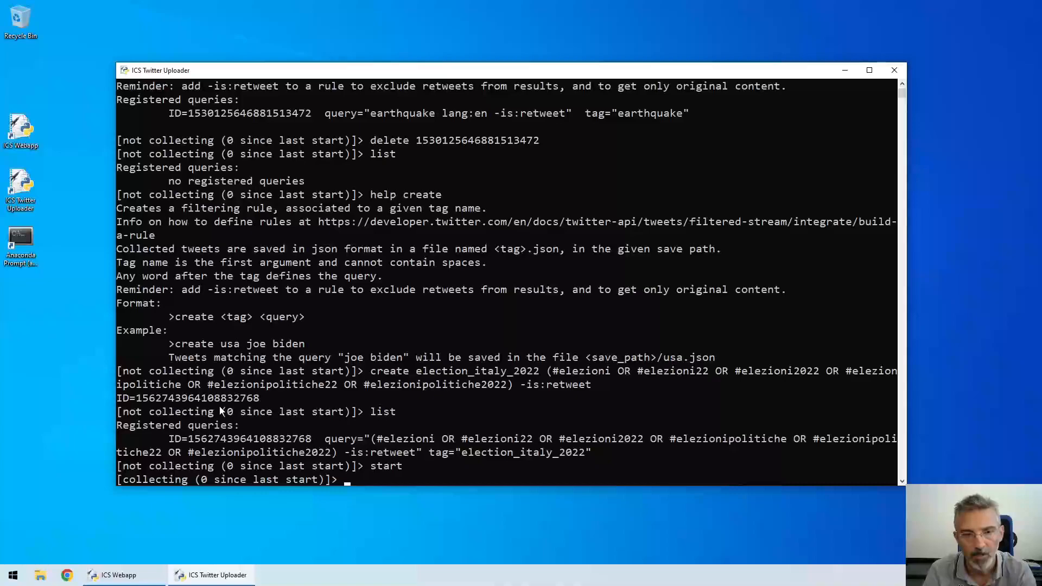
Refresh the command prompt repeatedly to check how many tweets have been collected since the start
key(Return)
key(Return)
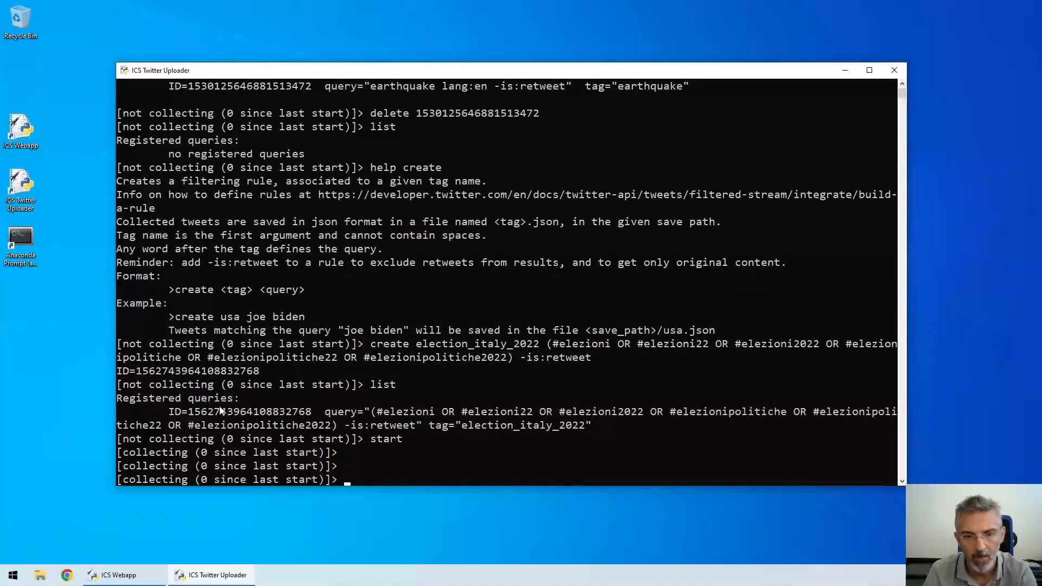
key(Return)
key(Return)
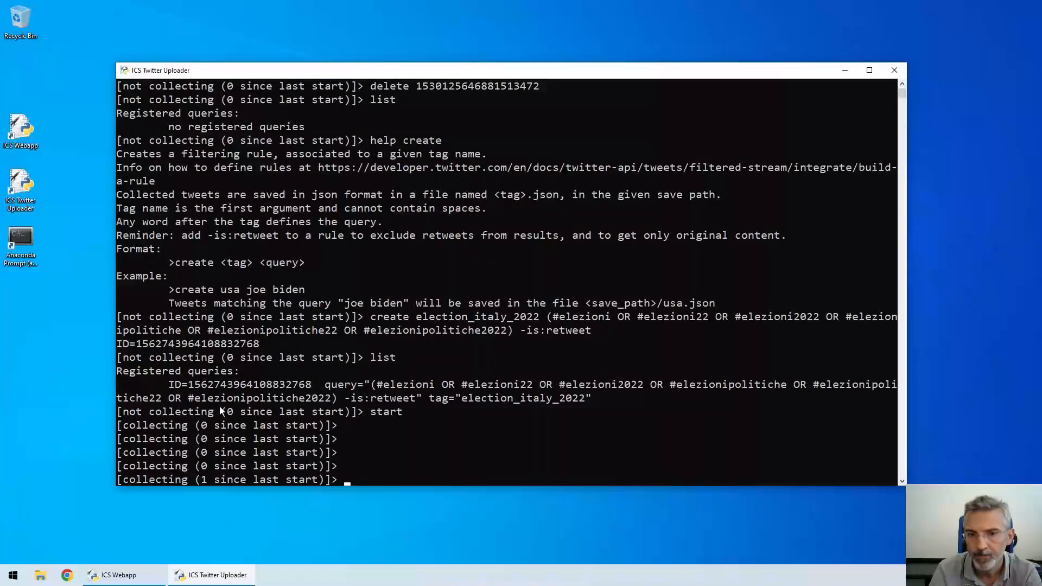
key(Return)
key(Return)
key(Return)
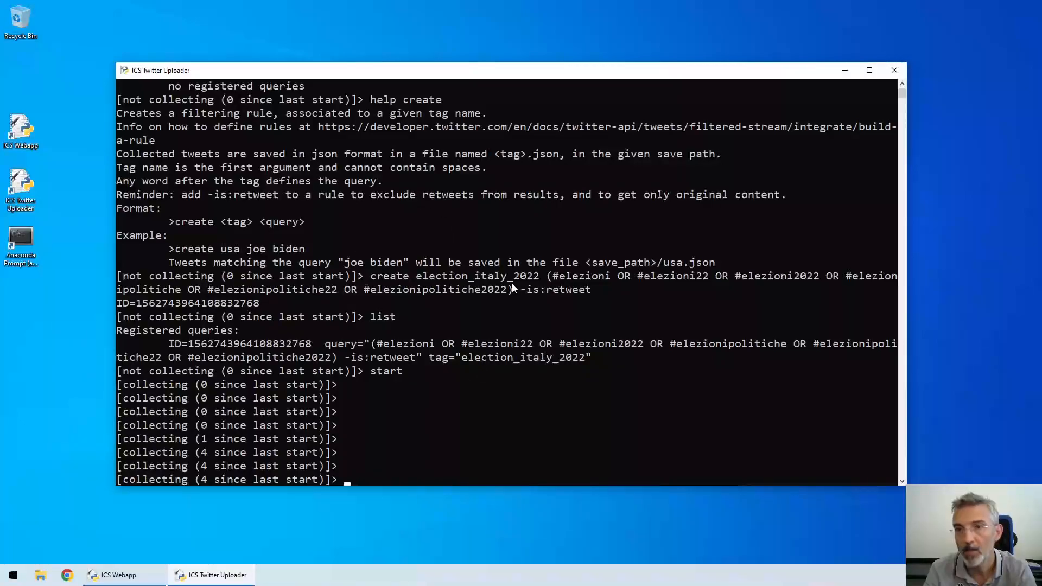
Minimize the uploader window, switch to Chrome and open the dataset list of the ICS web app
click(845, 71)
click(67, 575)
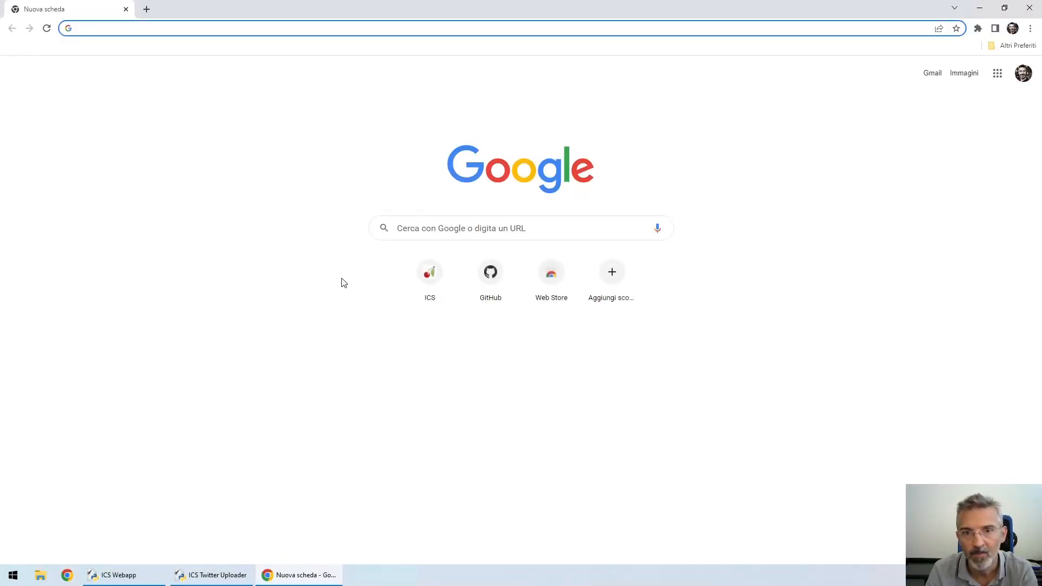
click(428, 274)
click(519, 176)
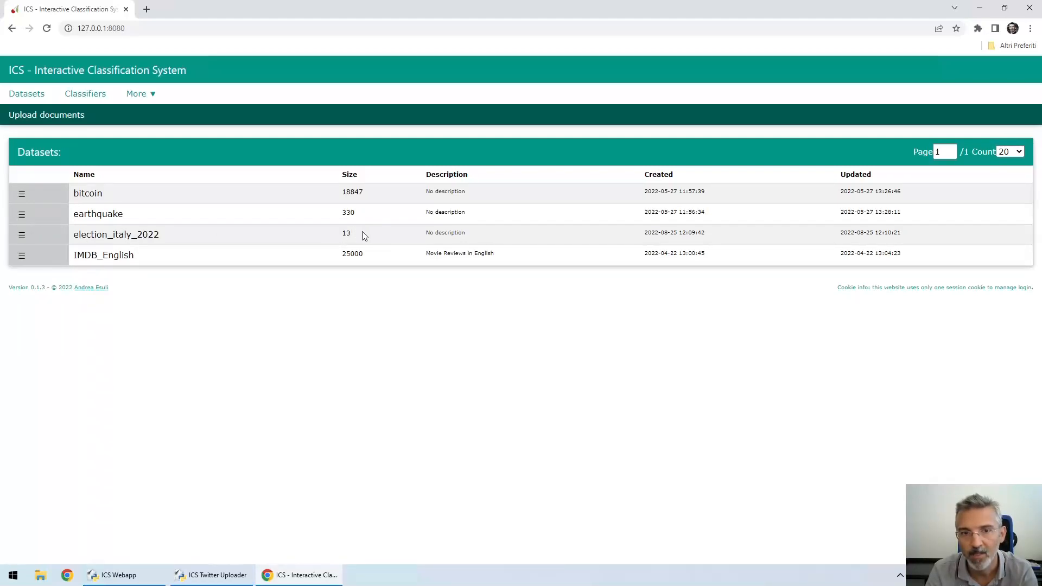
Browse the documents of the election_italy_2022 dataset up to document 6 and return to the dataset list
mouse_move(23, 234)
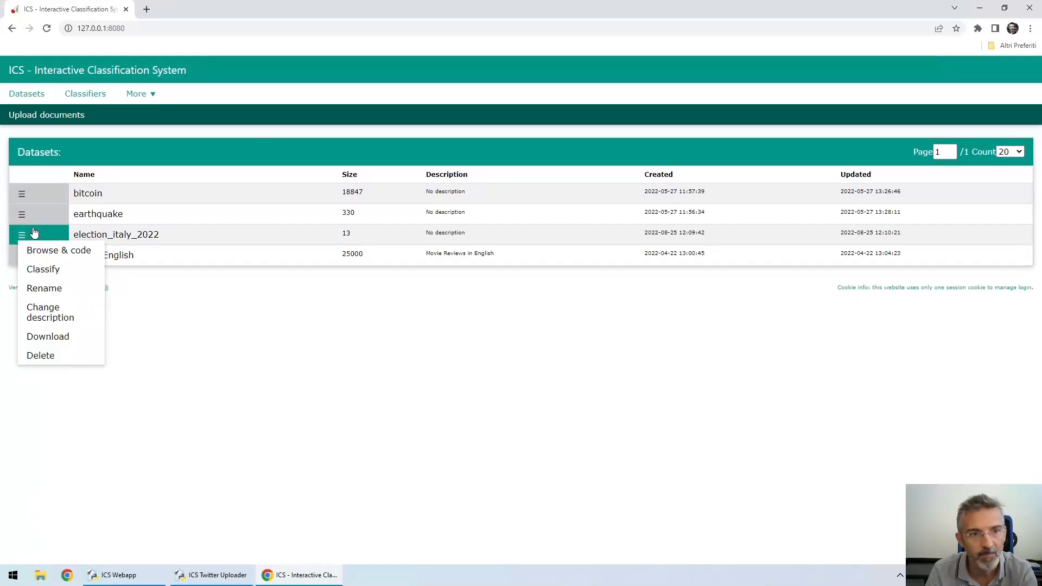
click(34, 249)
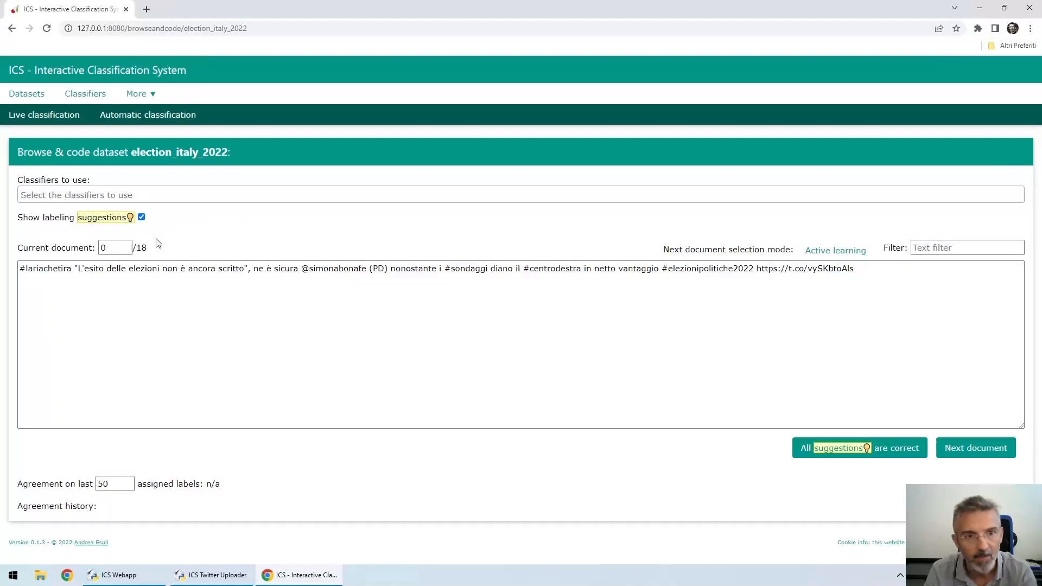
click(127, 252)
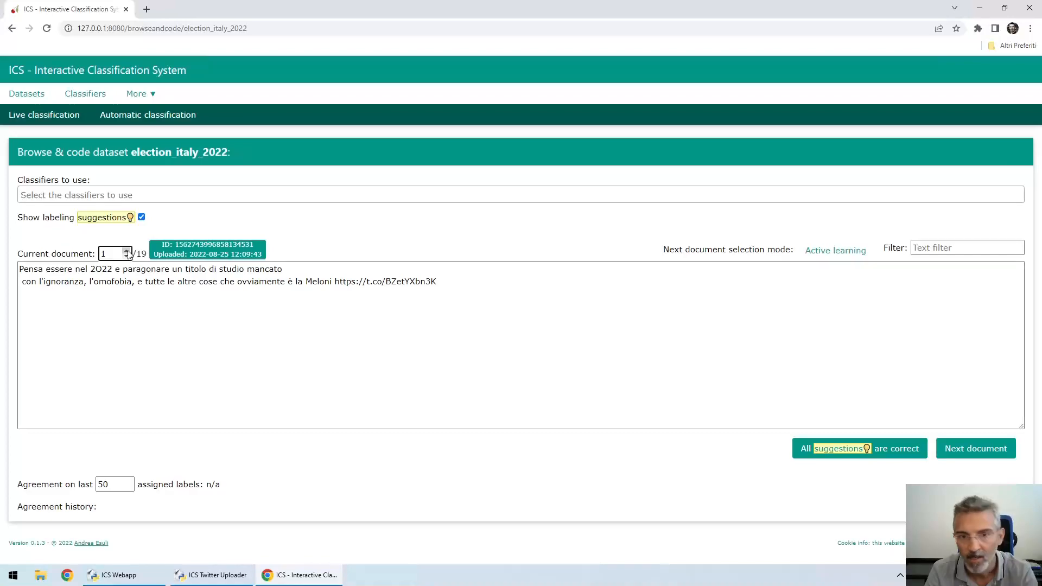
click(128, 252)
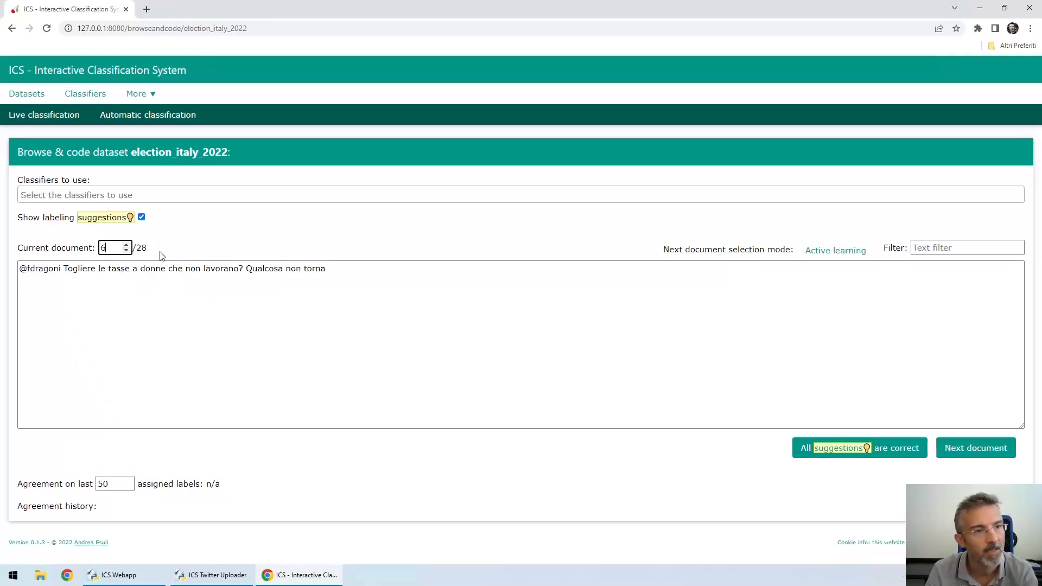
click(20, 98)
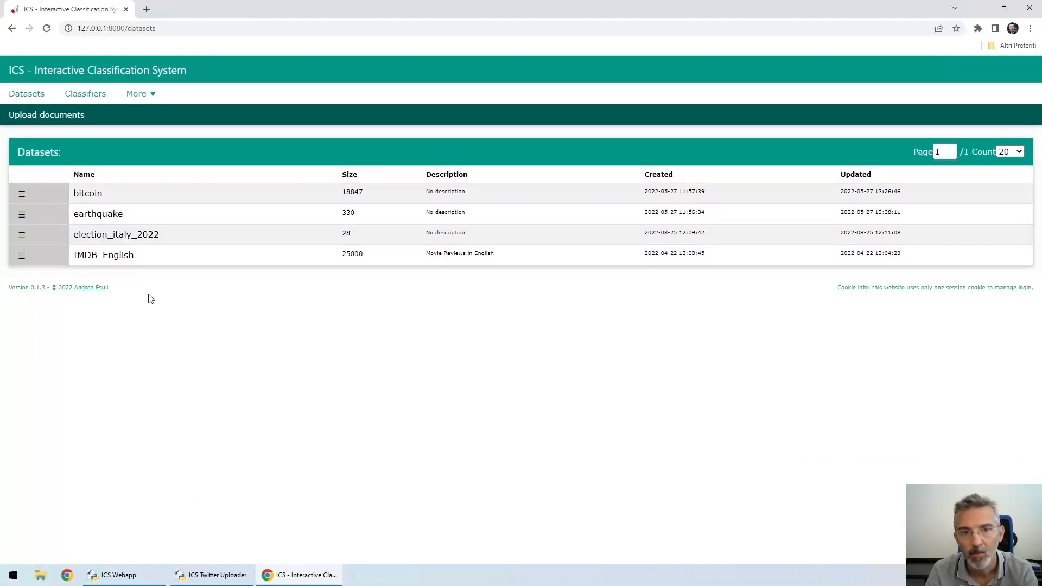